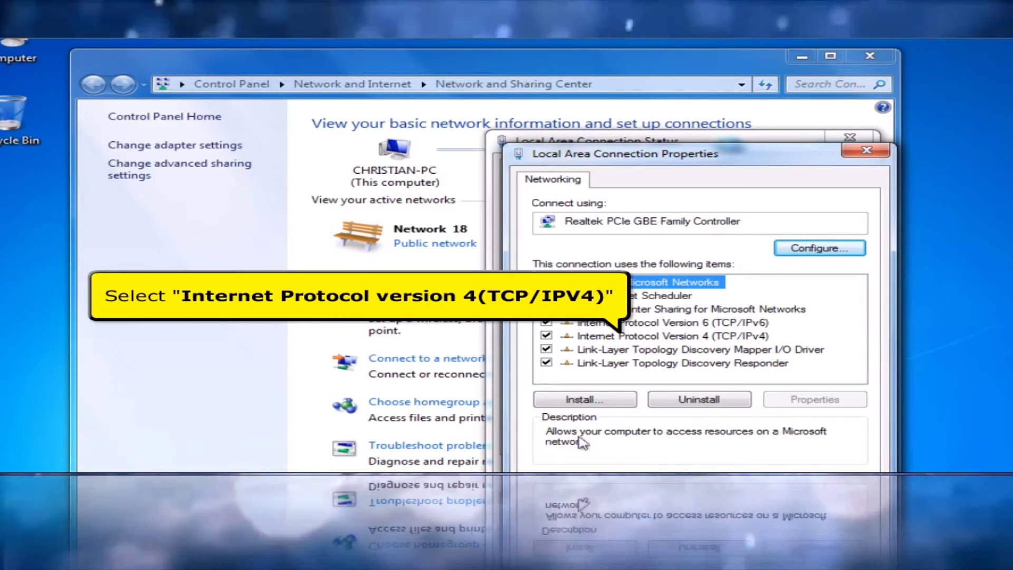
Step: Confirm TCP/IPv4 obtains its IP address automatically, then close the connection properties
{"action": "left_click", "coordinate": [679, 338]}
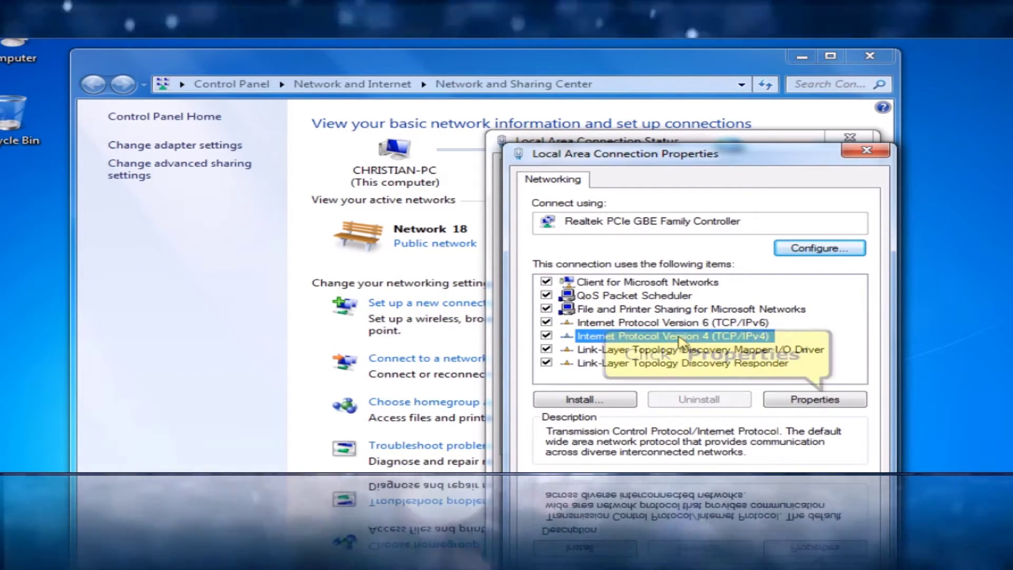
{"action": "left_click", "coordinate": [790, 399]}
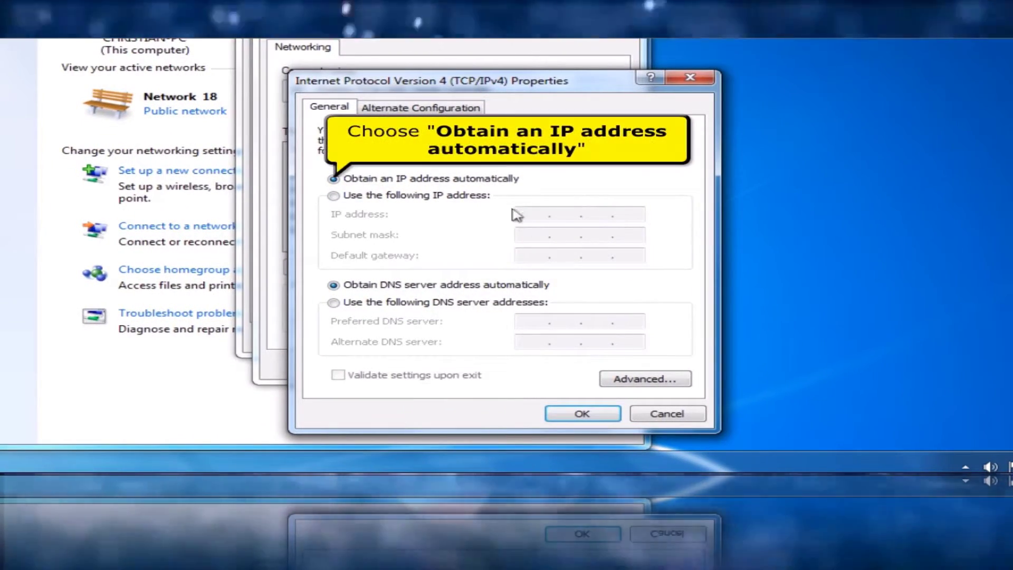
{"action": "left_click", "coordinate": [498, 179]}
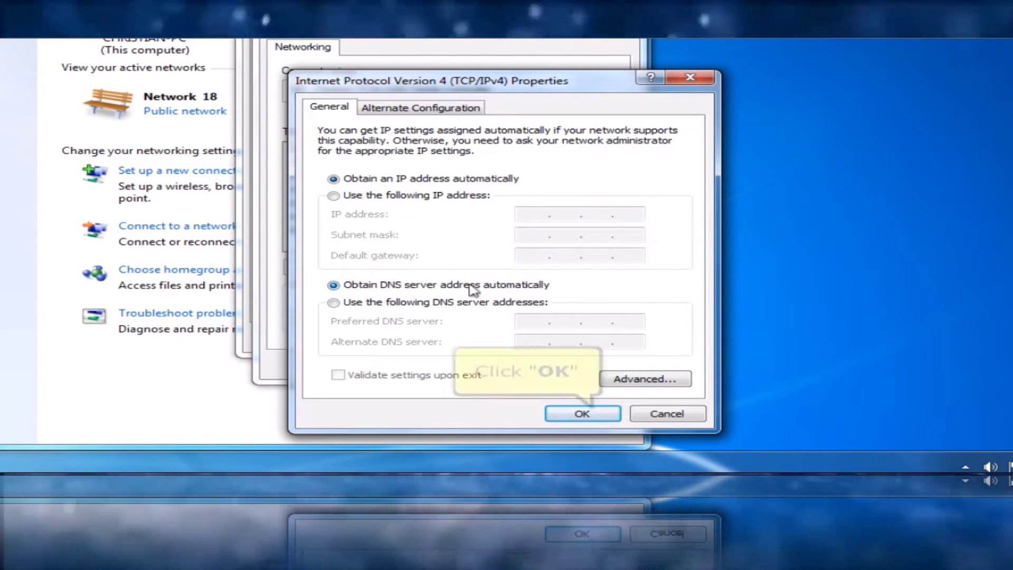
{"action": "left_click", "coordinate": [582, 415]}
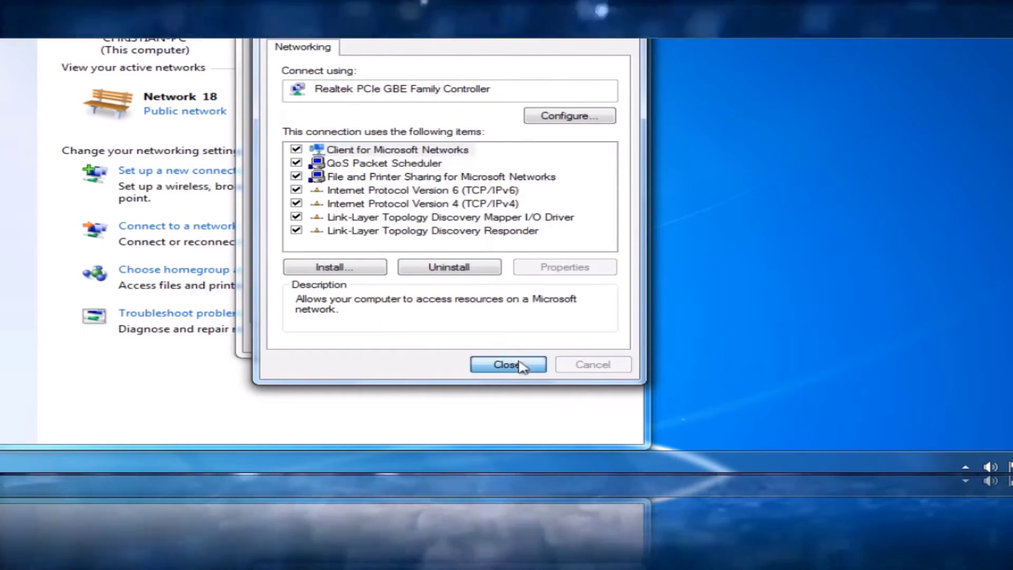
{"action": "left_click", "coordinate": [520, 364]}
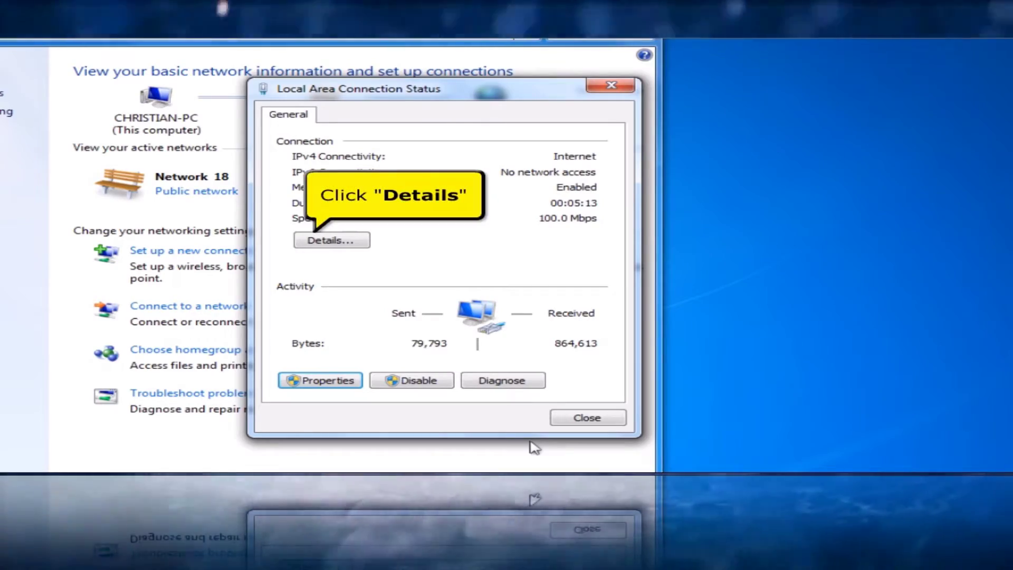
Step: Check the default gateway 192.168.10.1 in connection details, then close the details and status windows
{"action": "left_click", "coordinate": [362, 241]}
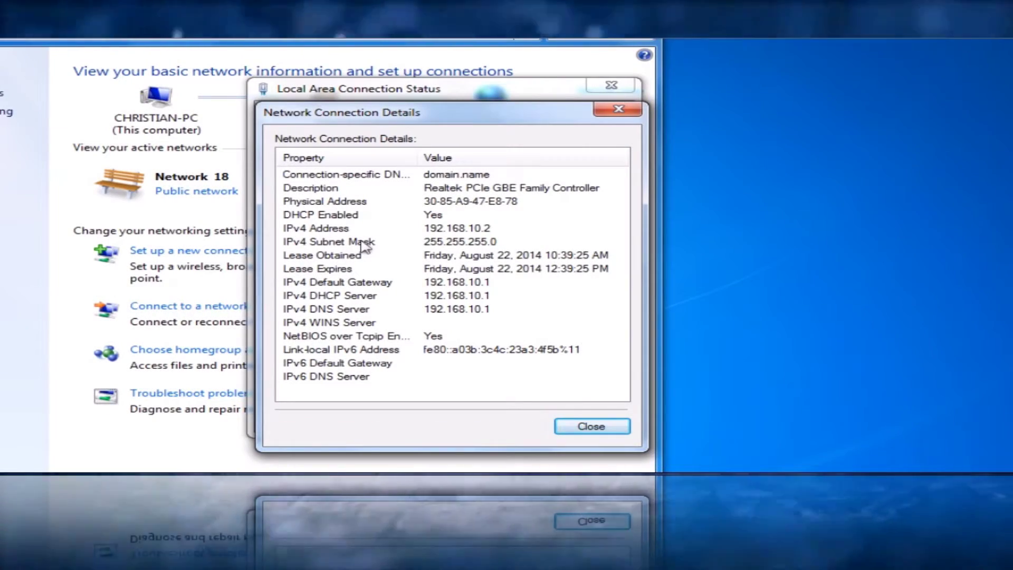
{"action": "left_click", "coordinate": [568, 429]}
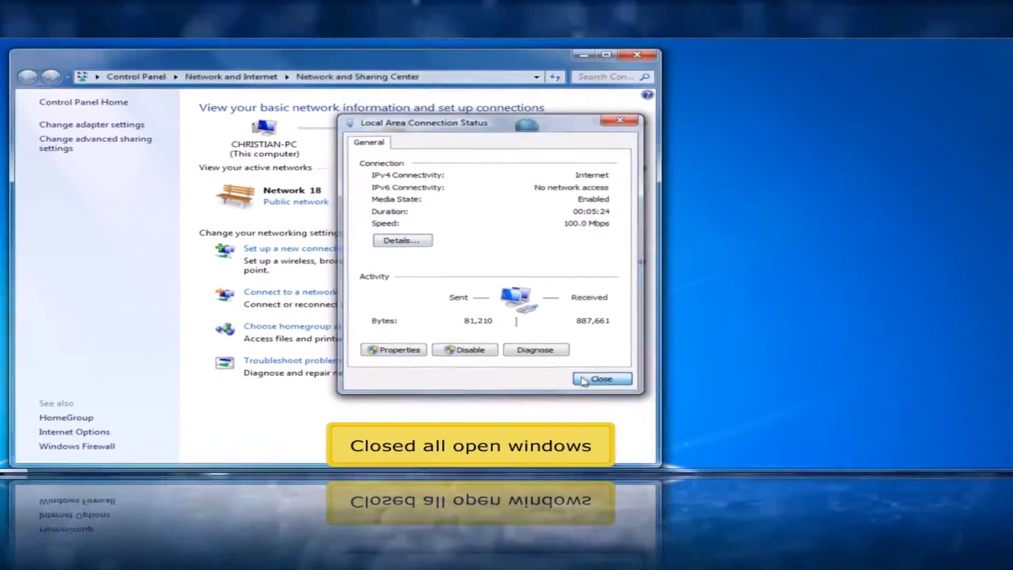
{"action": "left_click", "coordinate": [583, 380]}
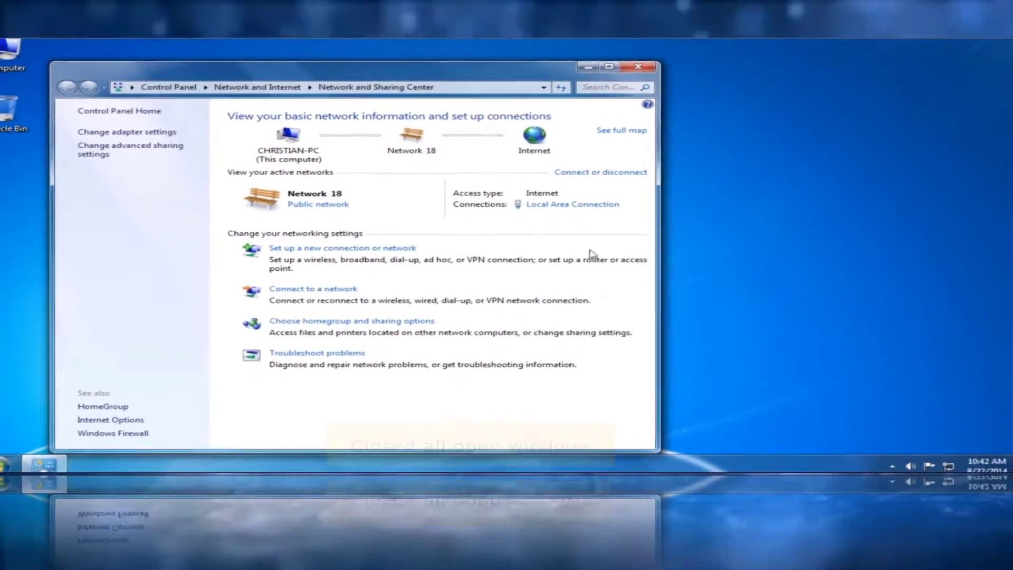
Step: Close Network and Sharing Center, launch Firefox and load 192.168.10.1
{"action": "left_click", "coordinate": [638, 73]}
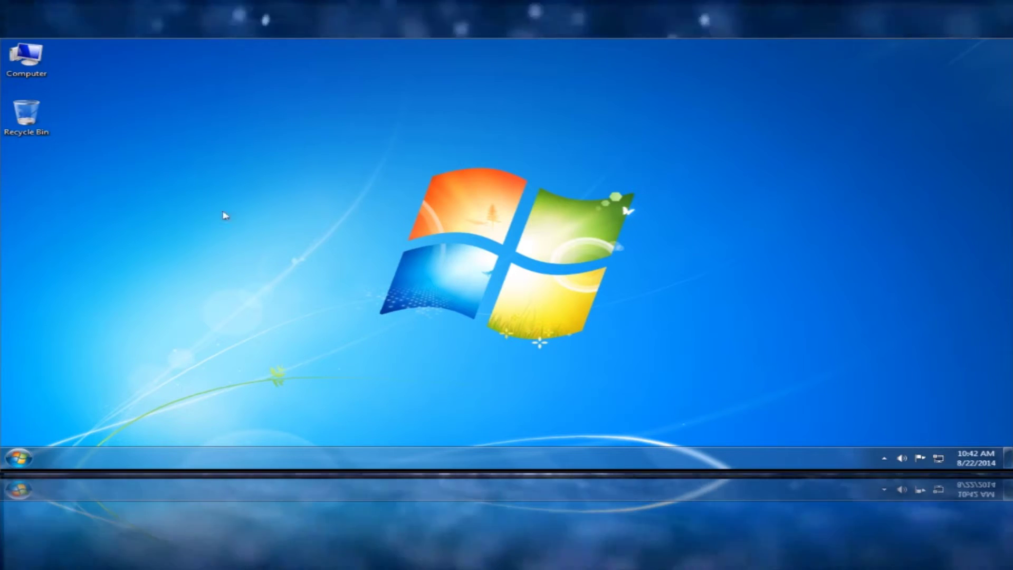
{"action": "left_click", "coordinate": [21, 465]}
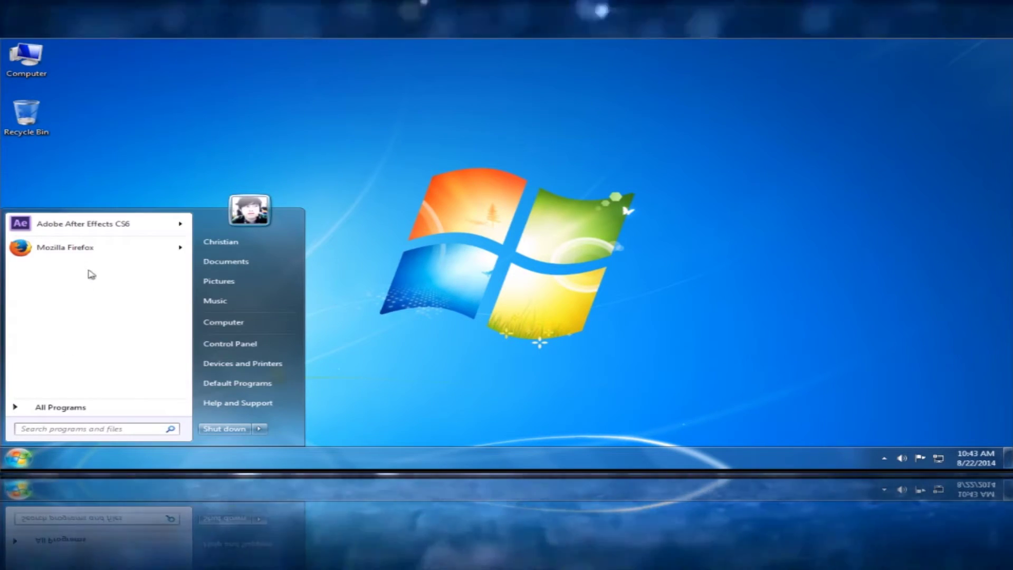
{"action": "left_click", "coordinate": [108, 252]}
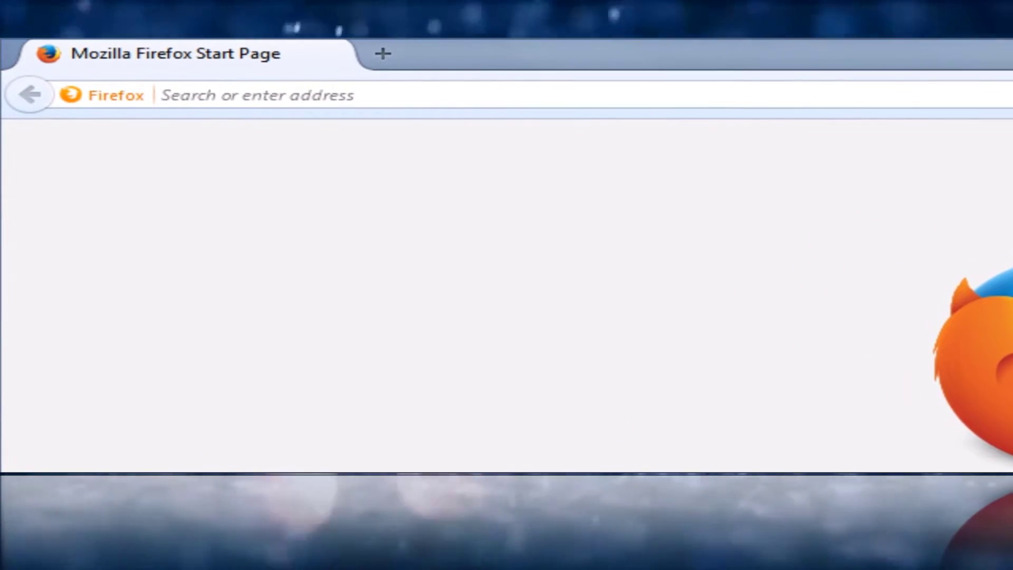
{"action": "type", "text": "192.168"}
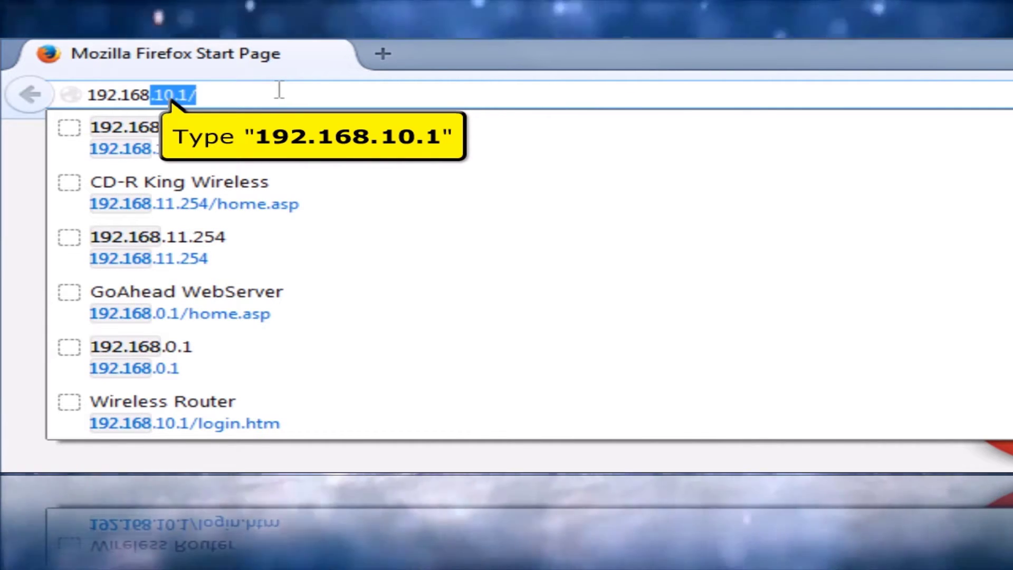
{"action": "type", "text": ".1"}
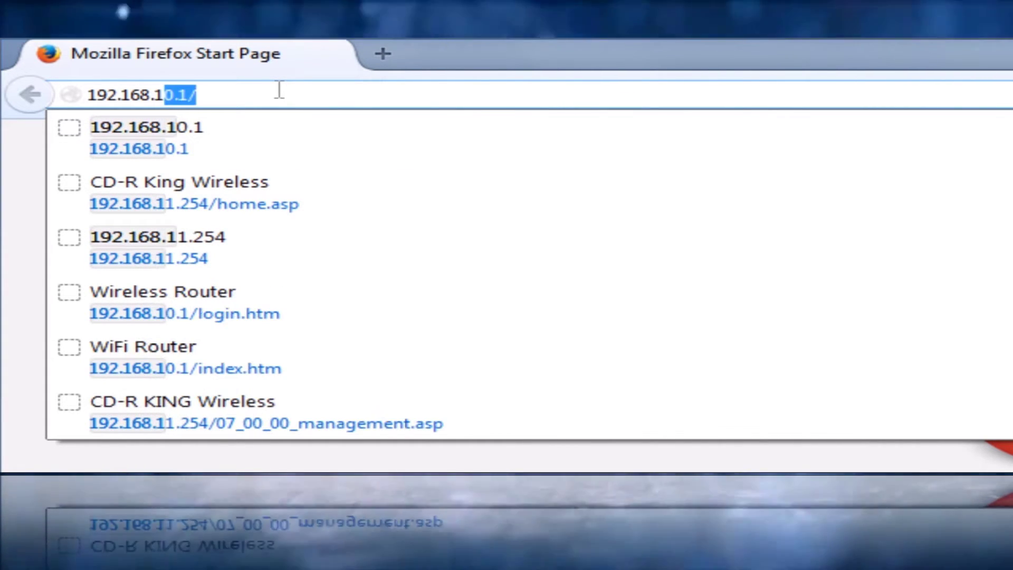
{"action": "type", "text": "0.1"}
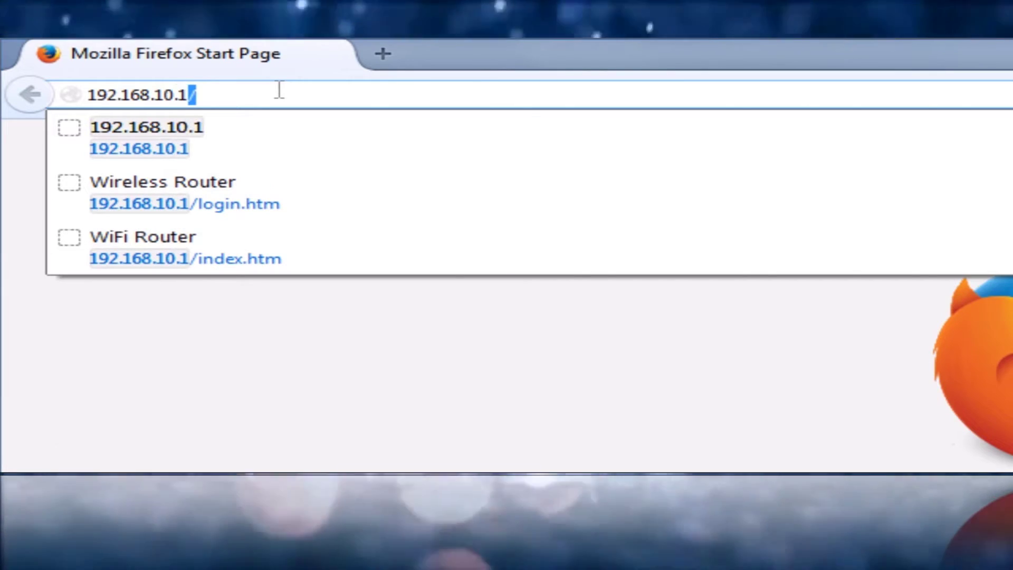
{"action": "key", "text": "Return"}
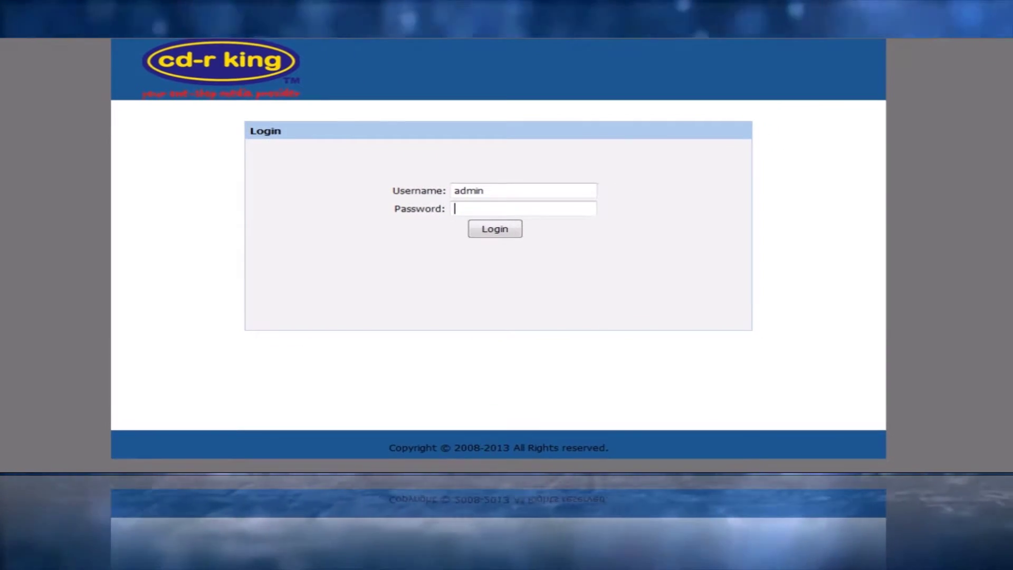
Step: Enter the router password and log in to the admin page
{"action": "left_click", "coordinate": [455, 208]}
{"action": "type", "text": "admin"}
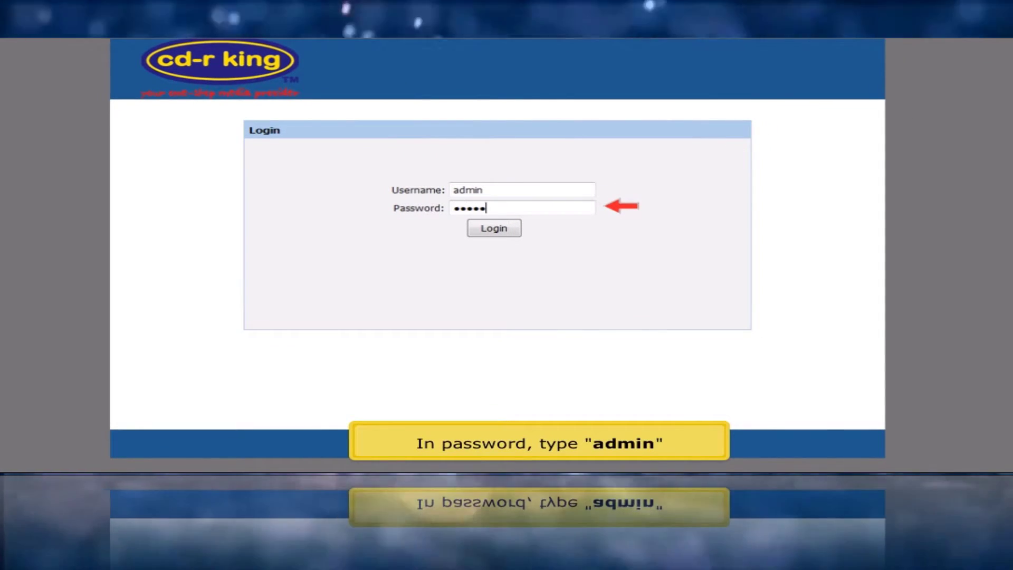
{"action": "left_click", "coordinate": [476, 230]}
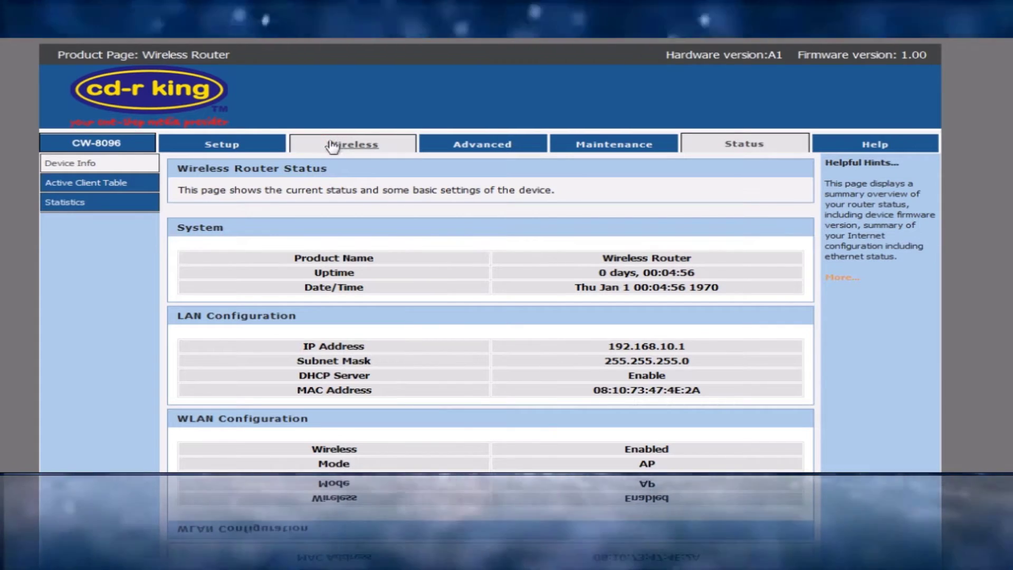
Step: In Wireless Basics, change the SSID to 'cd-r king wi-fi'
{"action": "left_click", "coordinate": [332, 147]}
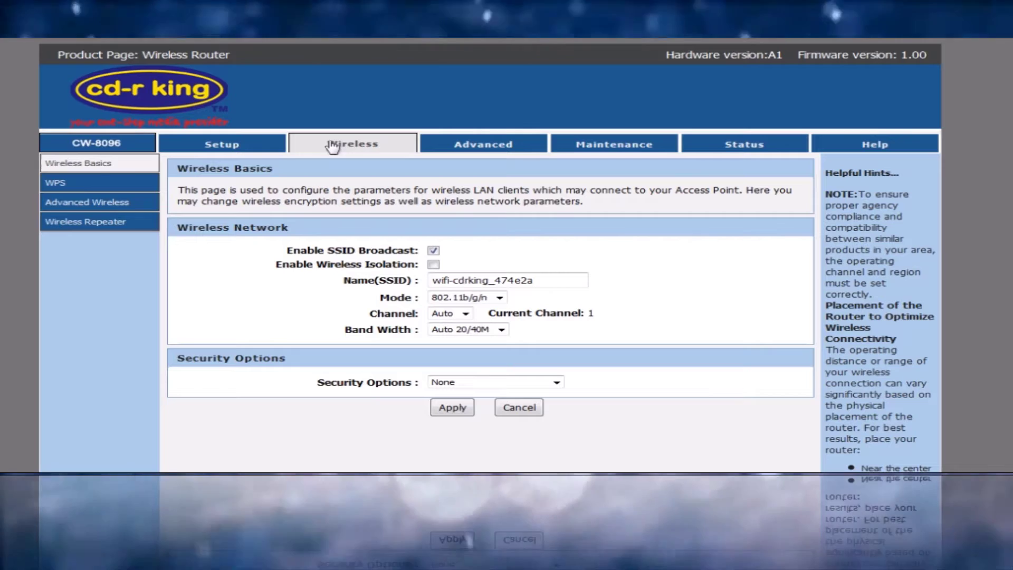
{"action": "left_click", "coordinate": [139, 163]}
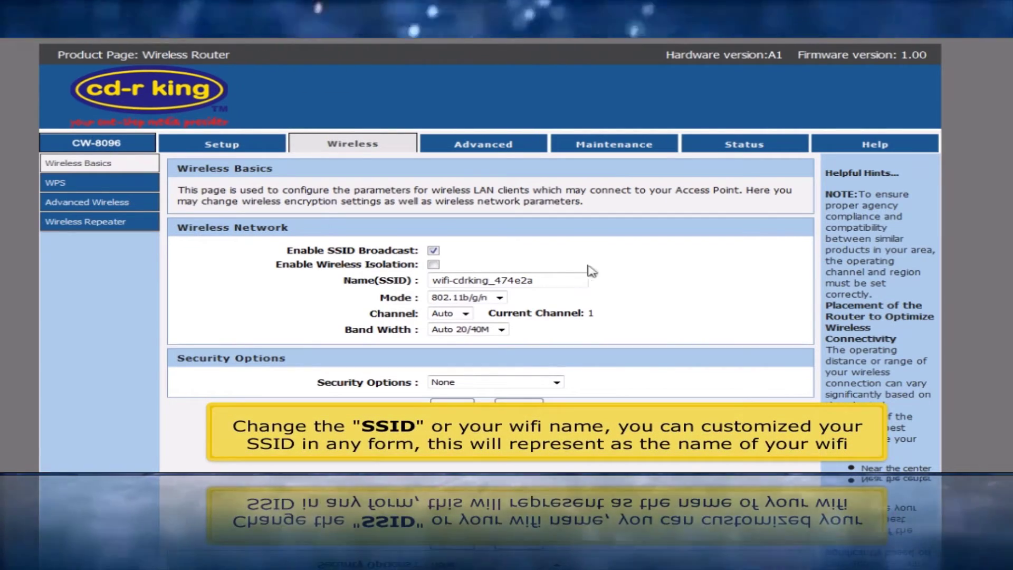
{"action": "left_click_drag", "start_coordinate": [565, 281], "coordinate": [333, 280]}
{"action": "type", "text": "c"}
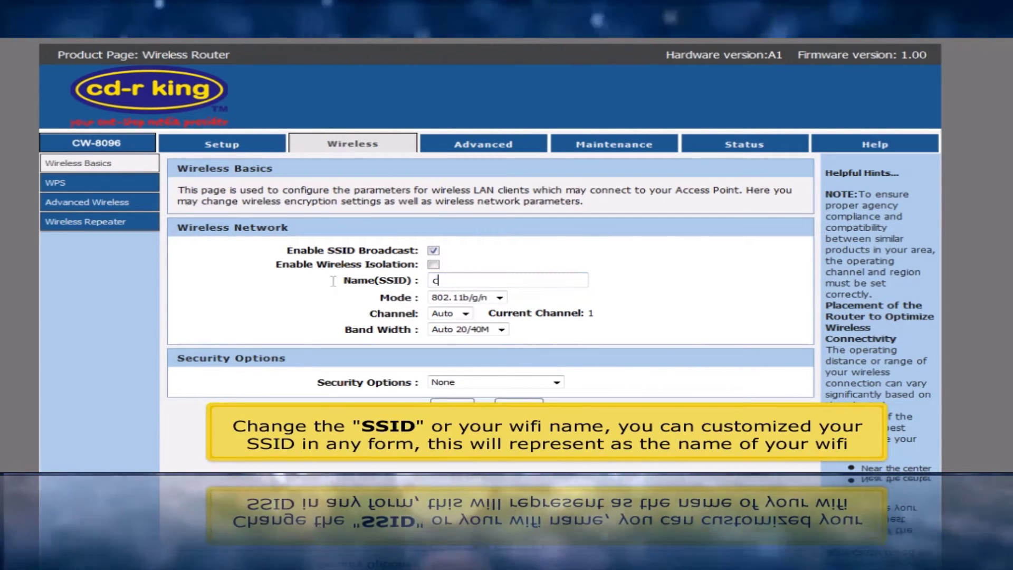
{"action": "type", "text": "d-r king wi-f"}
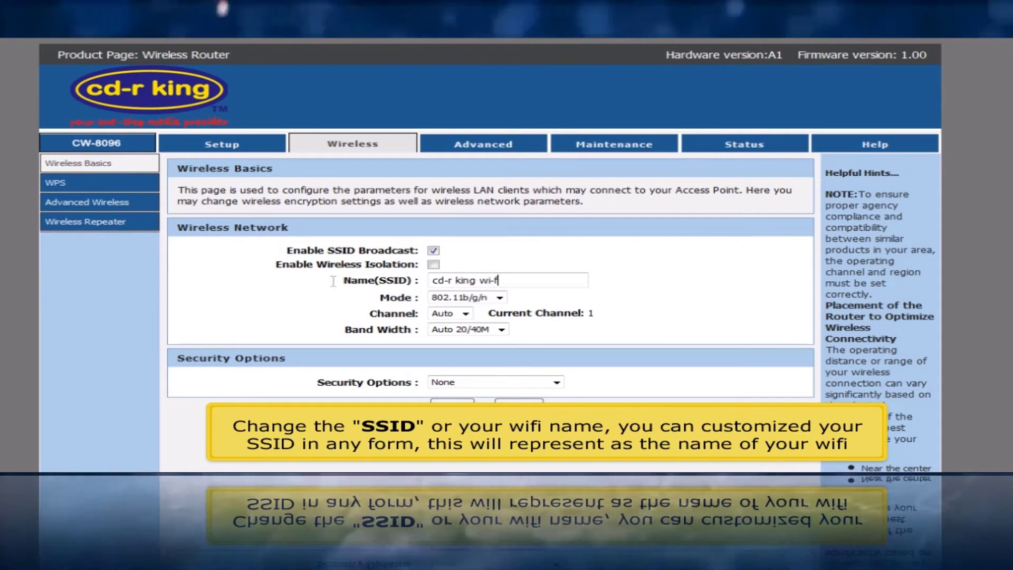
{"action": "type", "text": "i"}
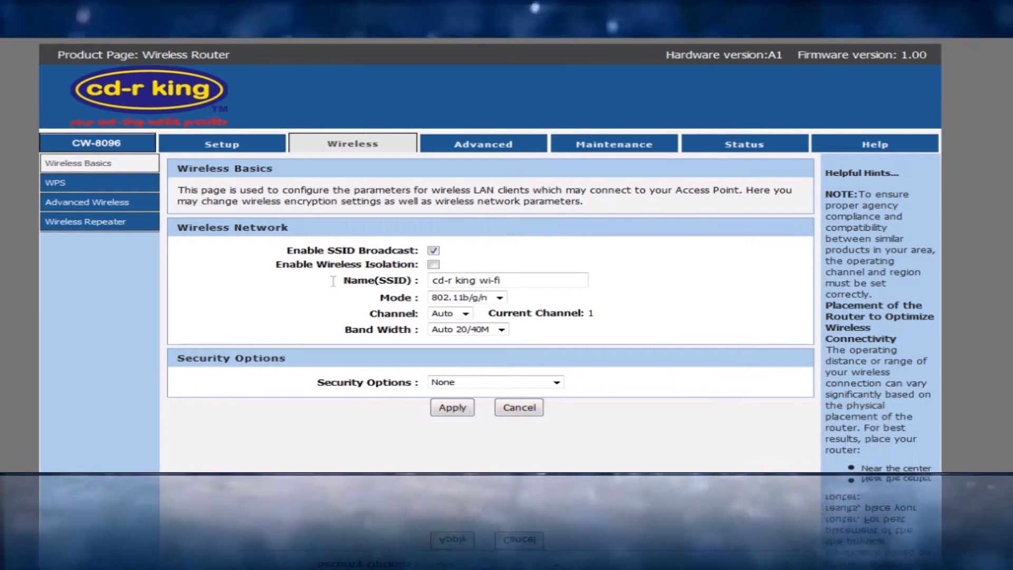
{"action": "scroll", "coordinate": [333, 281], "scroll_direction": "down", "scroll_amount": 3}
{"action": "scroll", "coordinate": [785, 253], "scroll_direction": "down", "scroll_amount": 1}
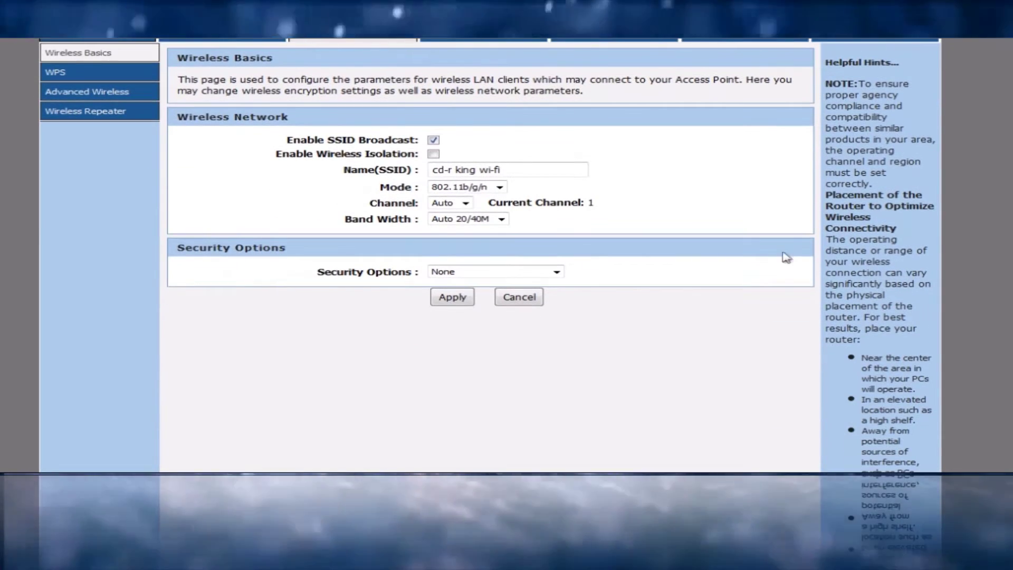
Step: Set wireless security to WPA2-PSK(AES) with a new pre-shared key and apply
{"action": "left_click", "coordinate": [556, 272]}
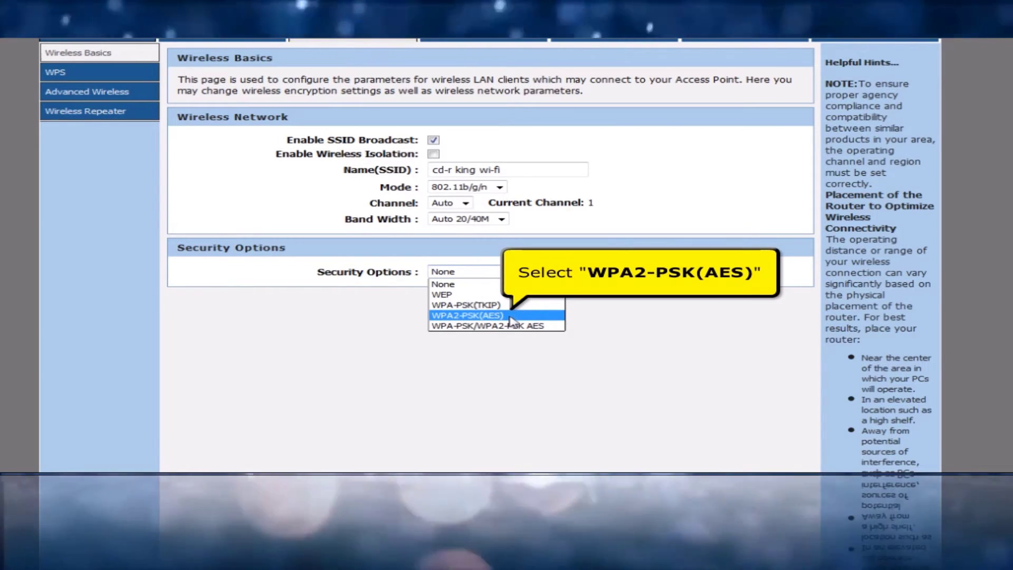
{"action": "left_click", "coordinate": [511, 315]}
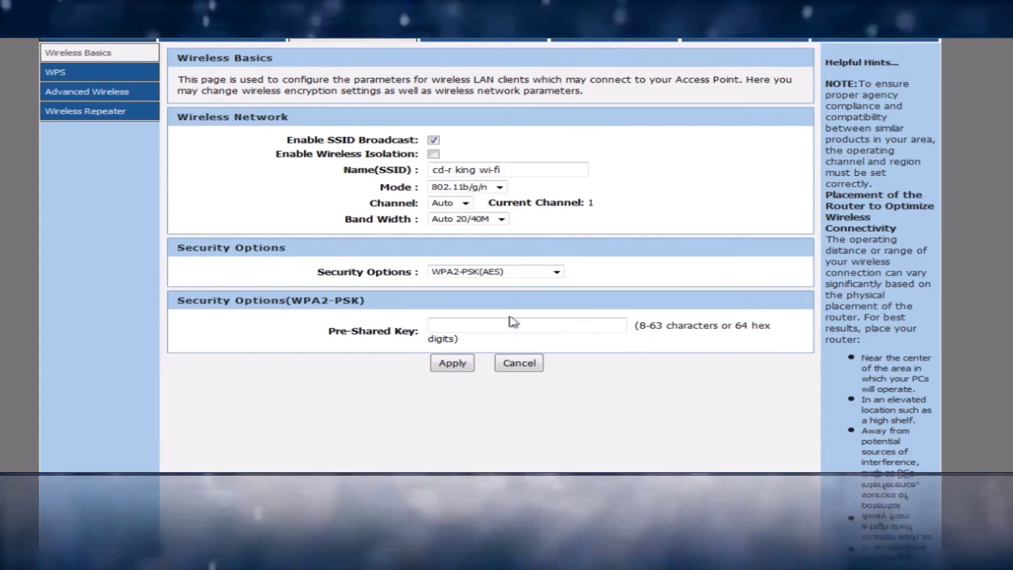
{"action": "left_click", "coordinate": [511, 324]}
{"action": "type", "text": "12"}
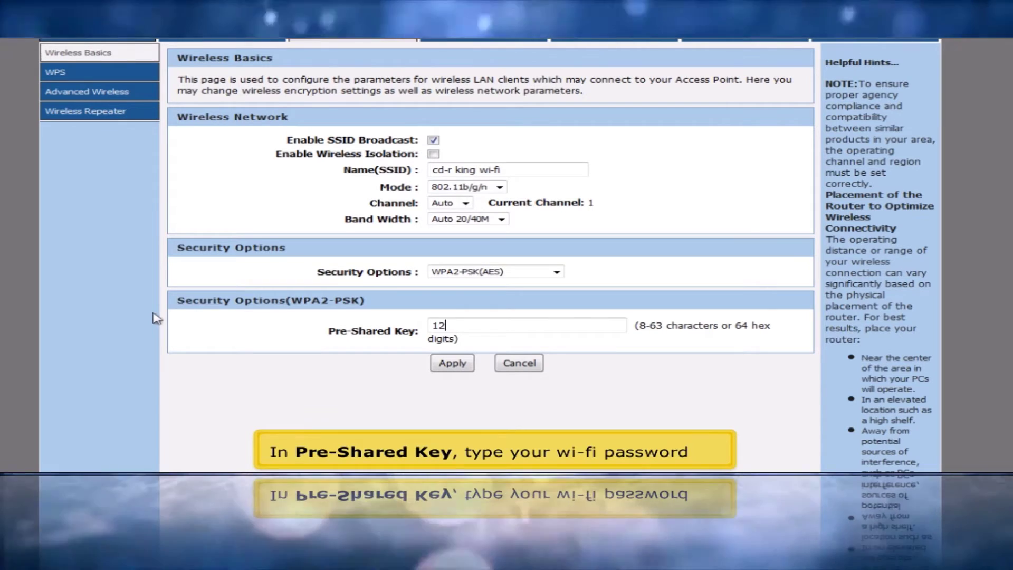
{"action": "type", "text": "34568790"}
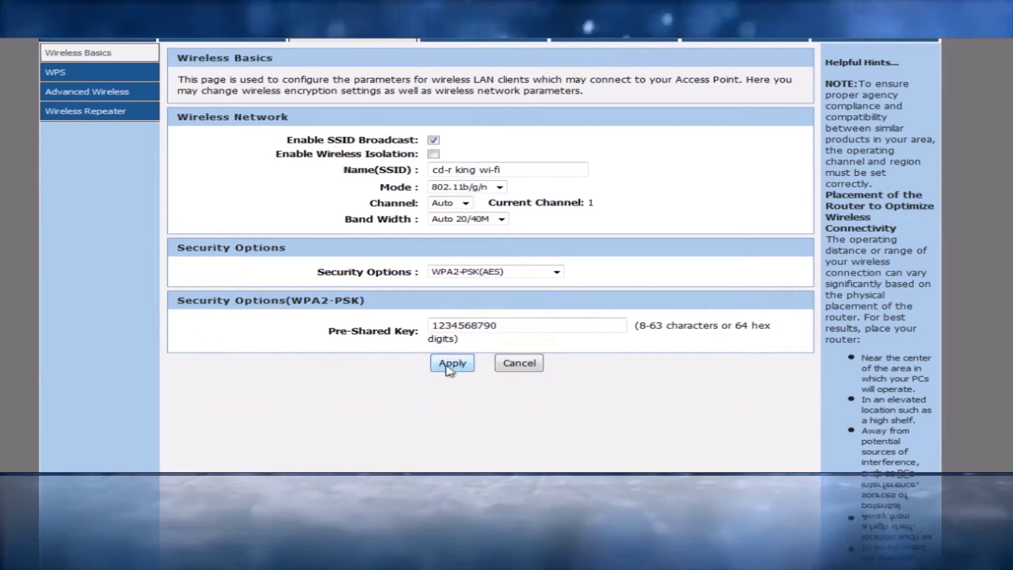
{"action": "left_click", "coordinate": [449, 370]}
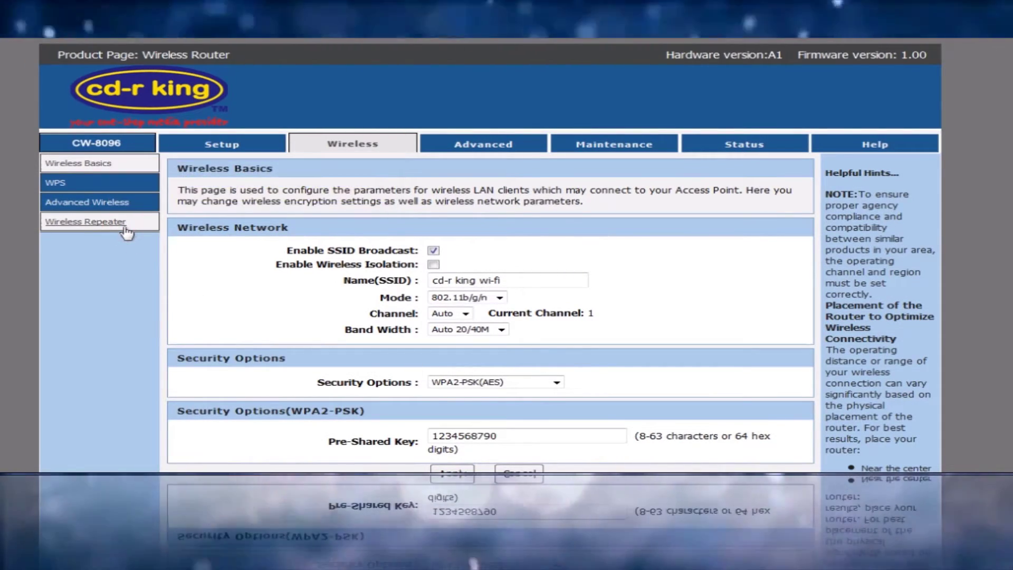
{"action": "left_click", "coordinate": [86, 222]}
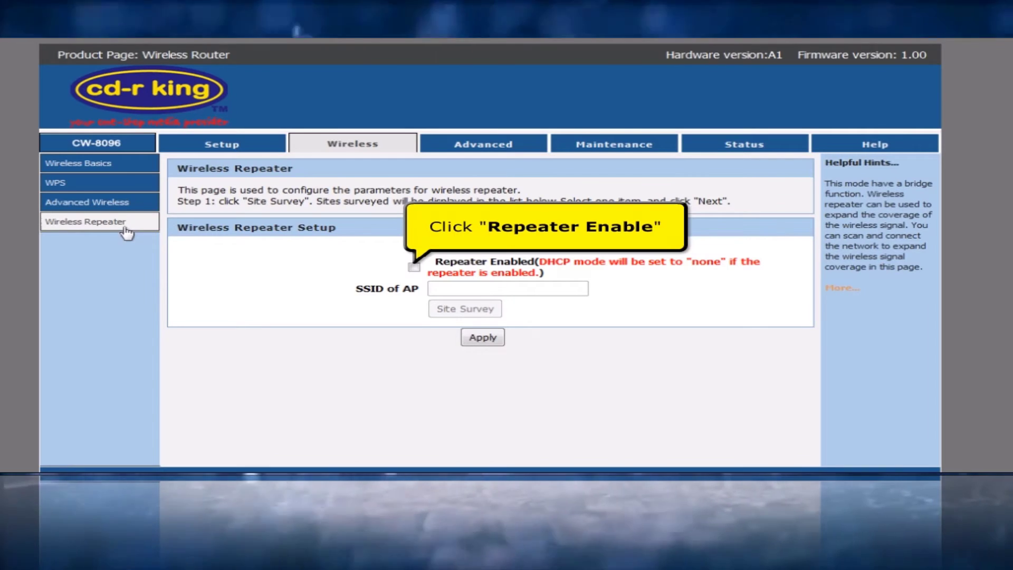
{"action": "left_click", "coordinate": [415, 268]}
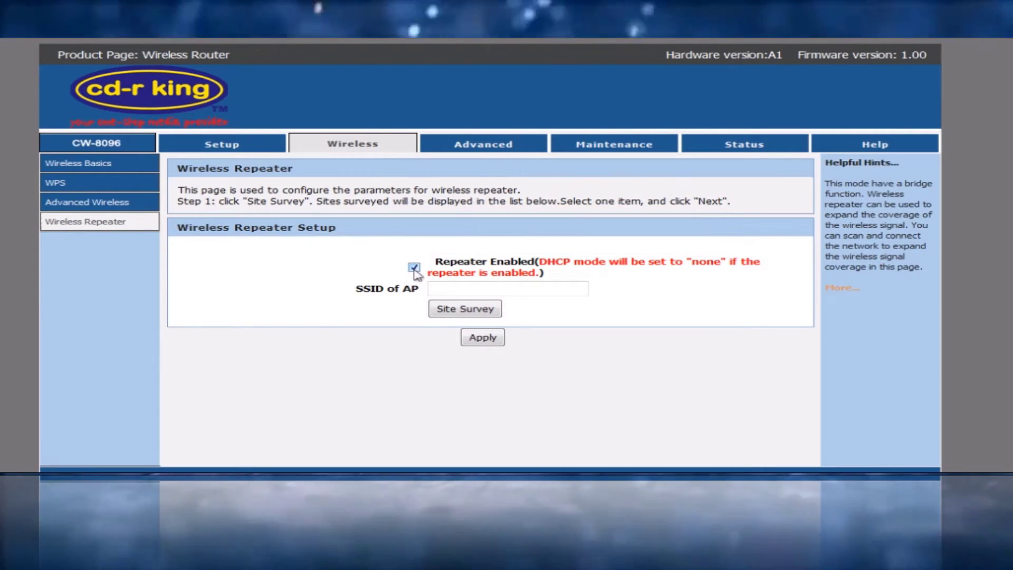
{"action": "left_click", "coordinate": [438, 309]}
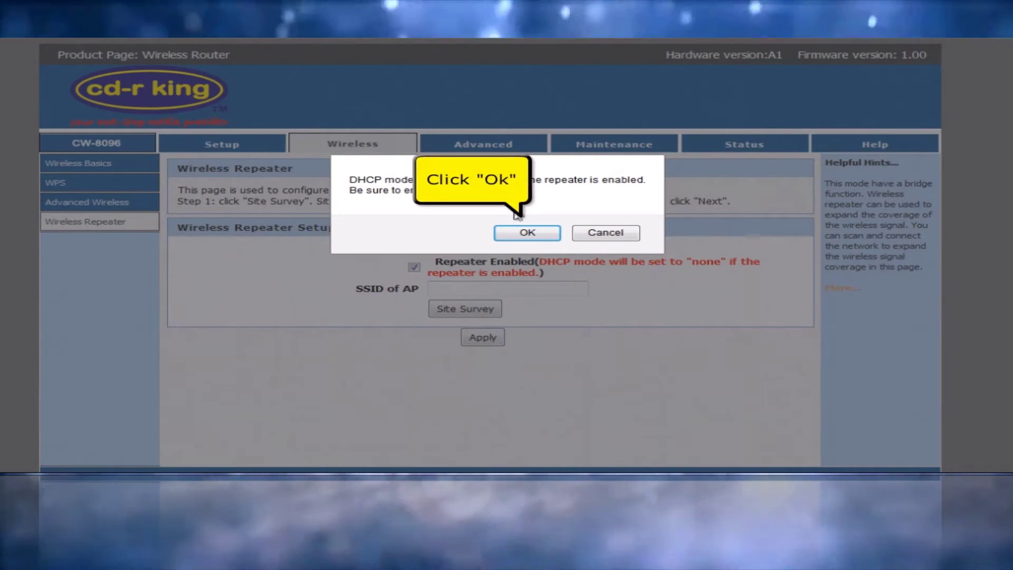
{"action": "left_click", "coordinate": [525, 233]}
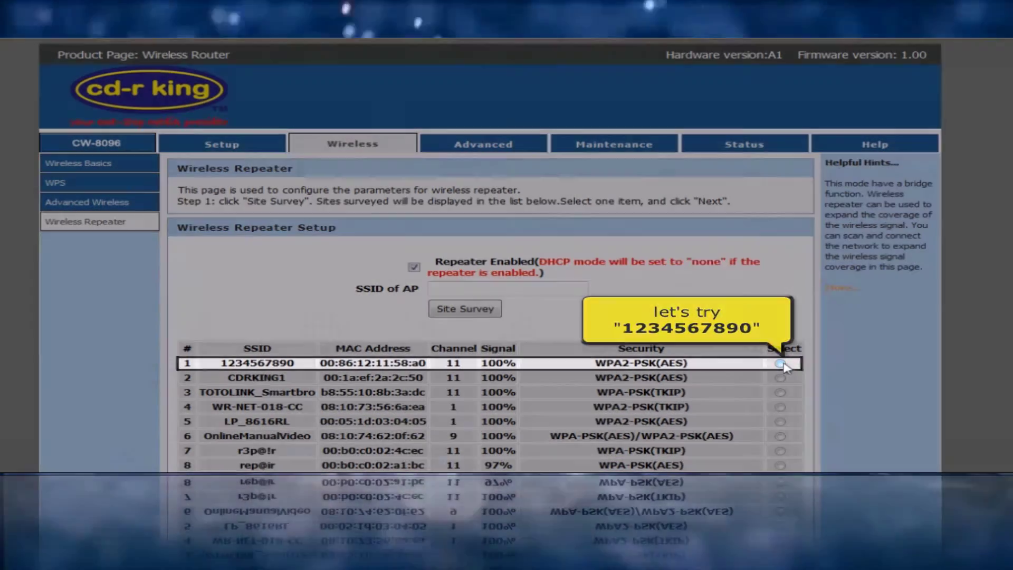
{"action": "left_click", "coordinate": [780, 364]}
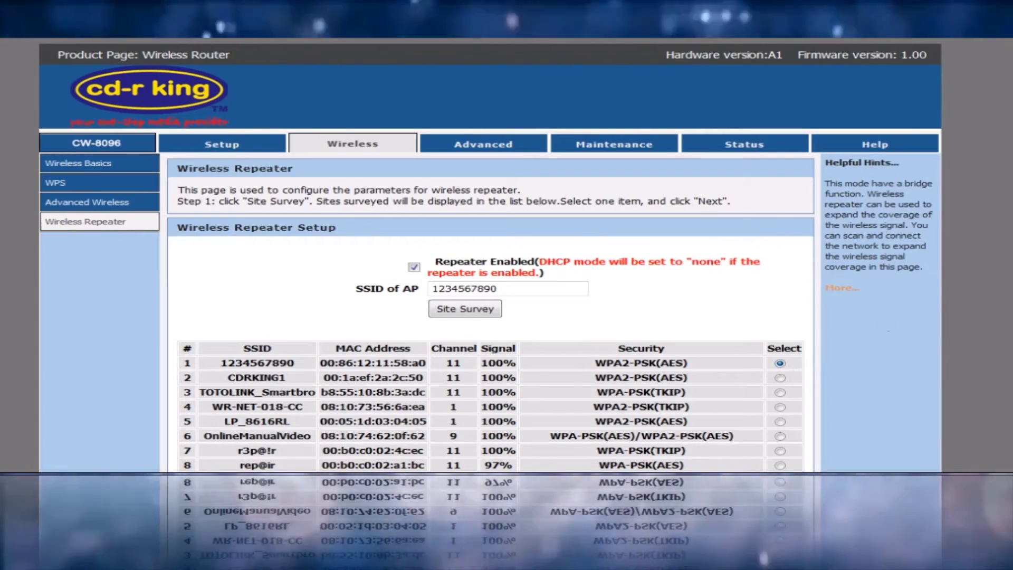
{"action": "scroll", "coordinate": [966, 335], "scroll_direction": "down", "scroll_amount": 3}
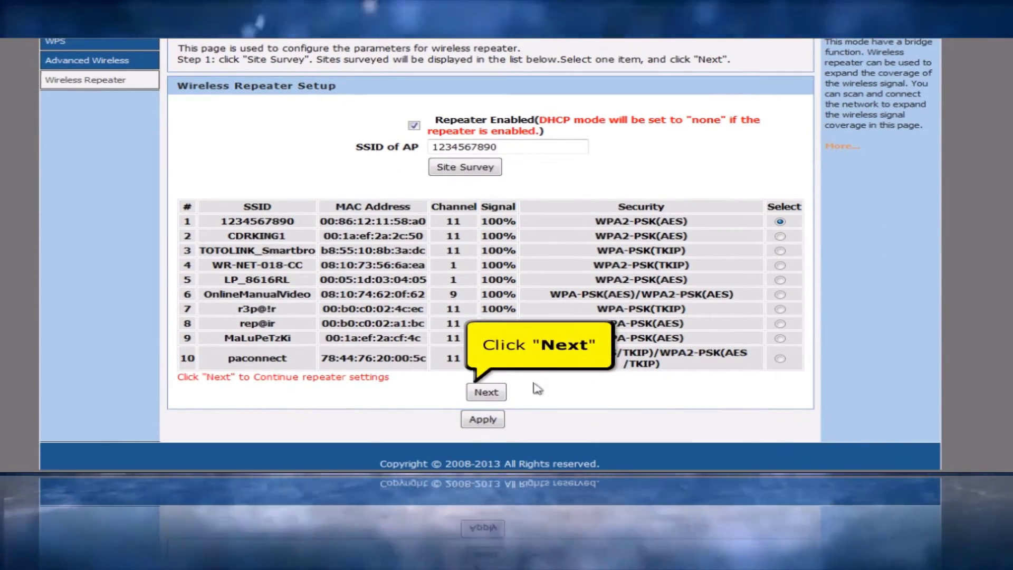
{"action": "left_click", "coordinate": [500, 393]}
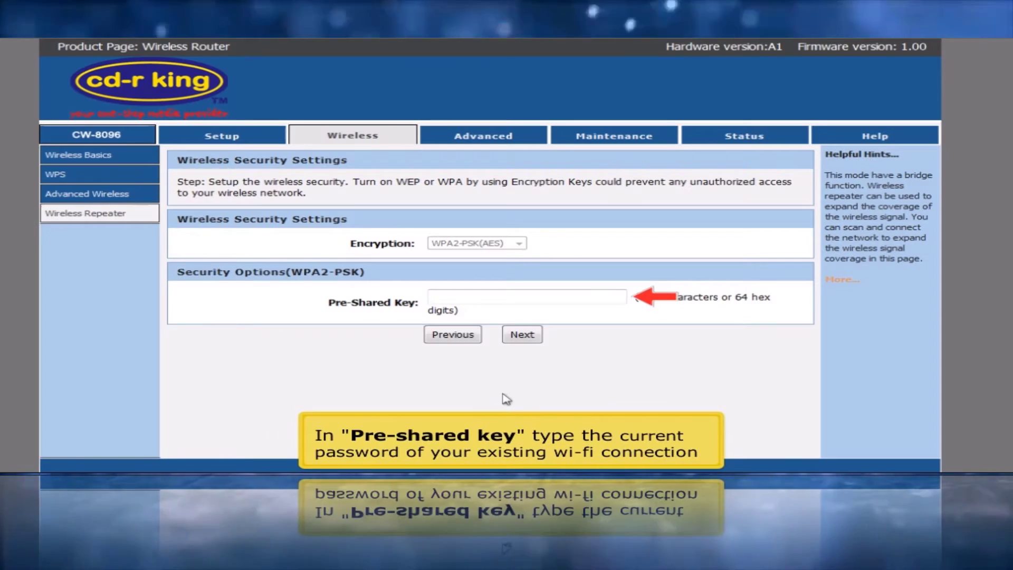
{"action": "type", "text": "qwert"}
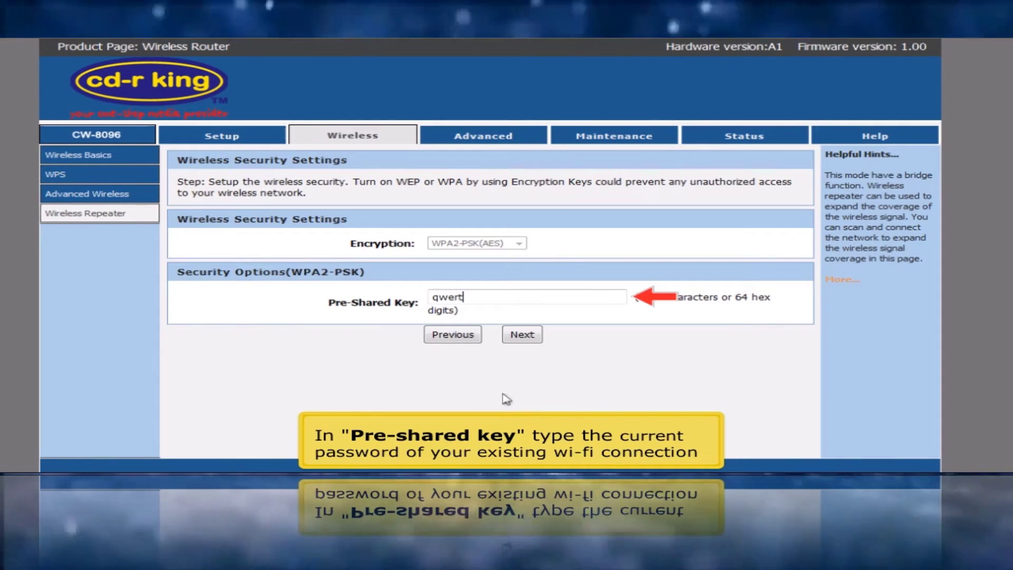
{"action": "type", "text": "yuiop"}
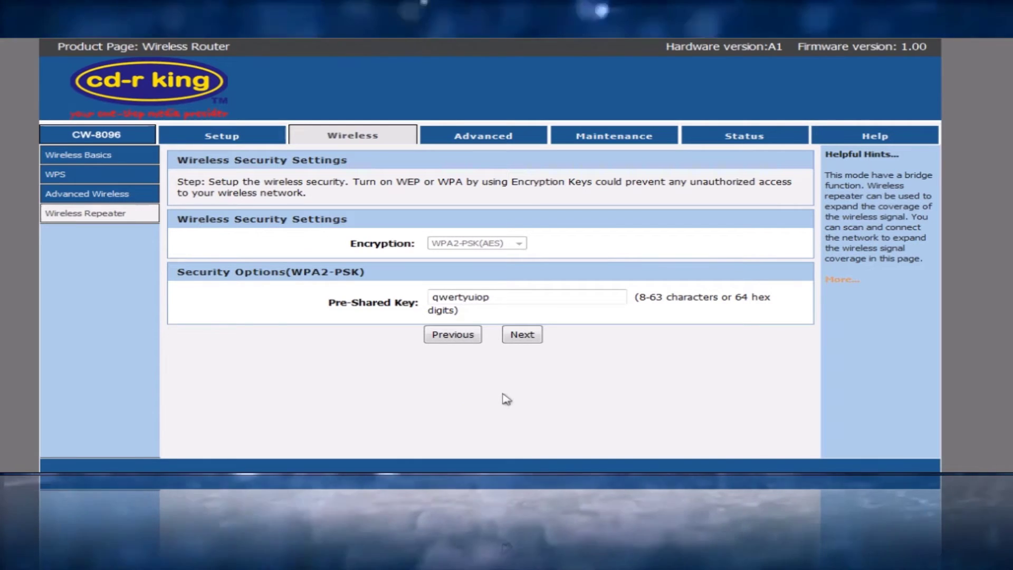
{"action": "left_click", "coordinate": [515, 336]}
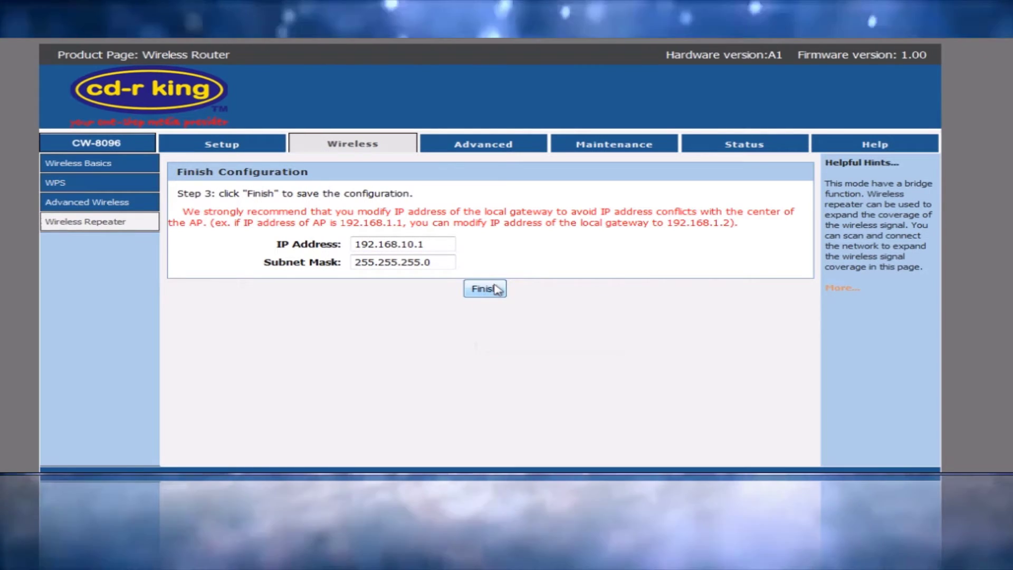
{"action": "left_click", "coordinate": [495, 285]}
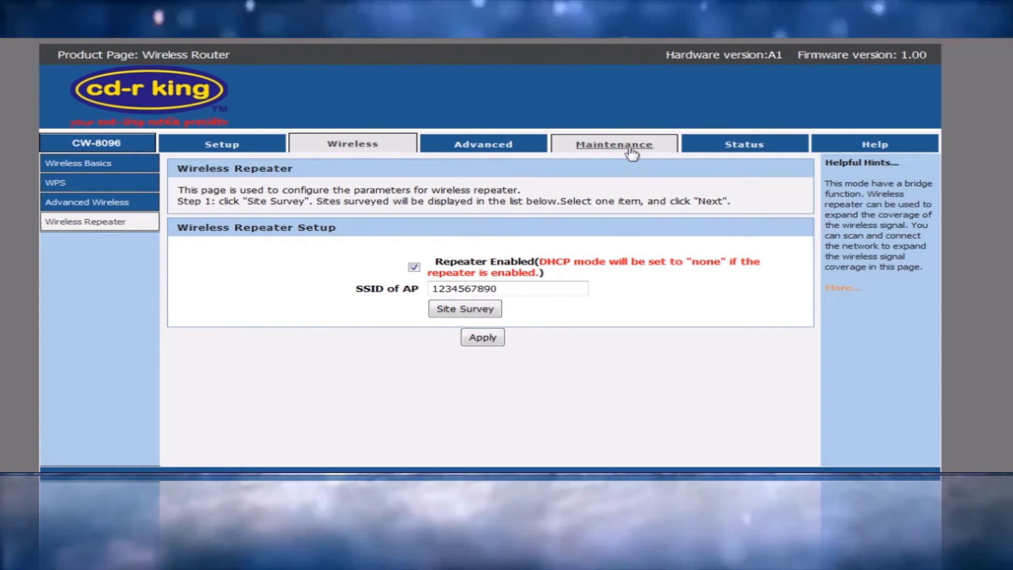
{"action": "left_click", "coordinate": [631, 153]}
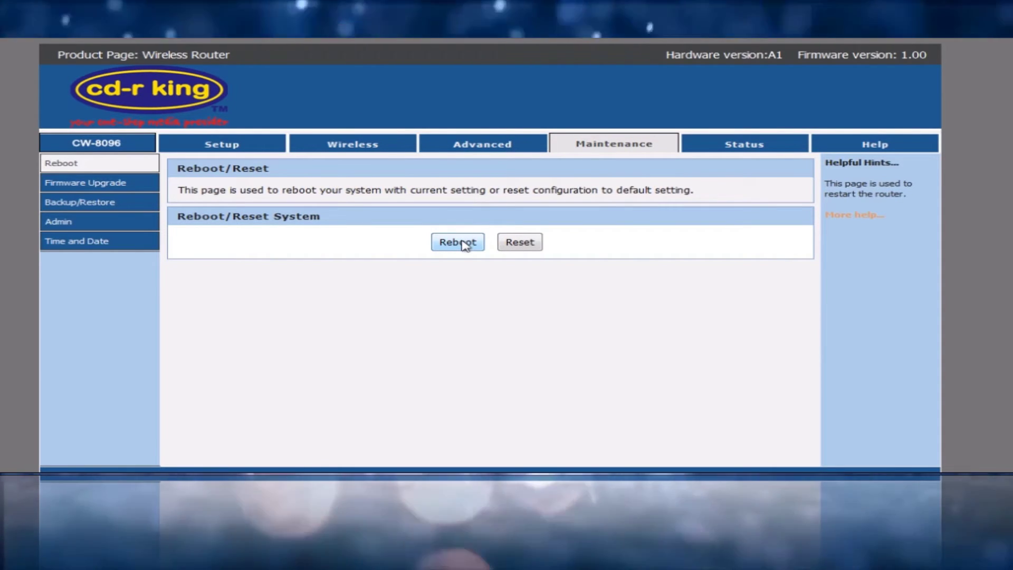
{"action": "left_click", "coordinate": [457, 242]}
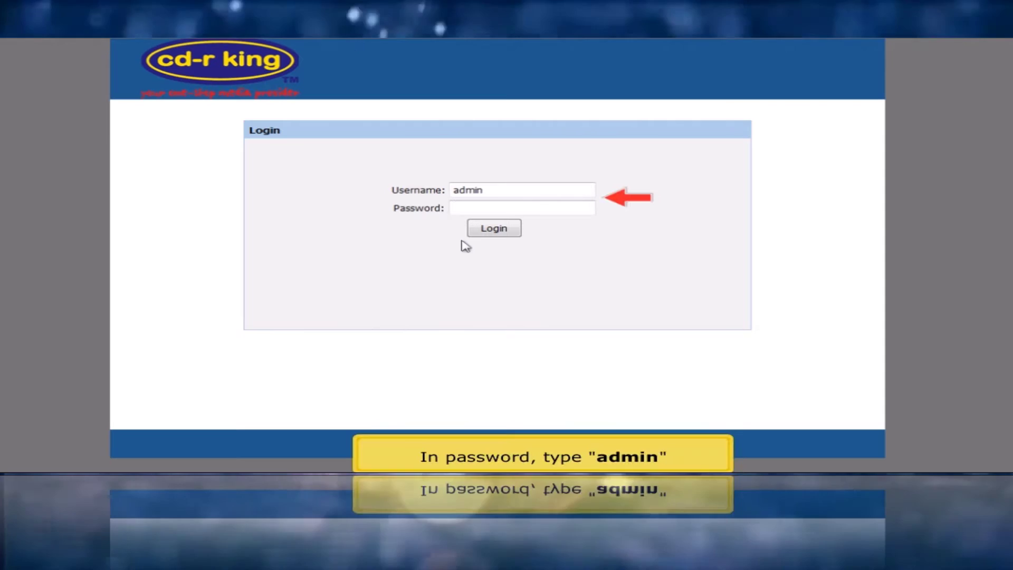
{"action": "type", "text": "admi"}
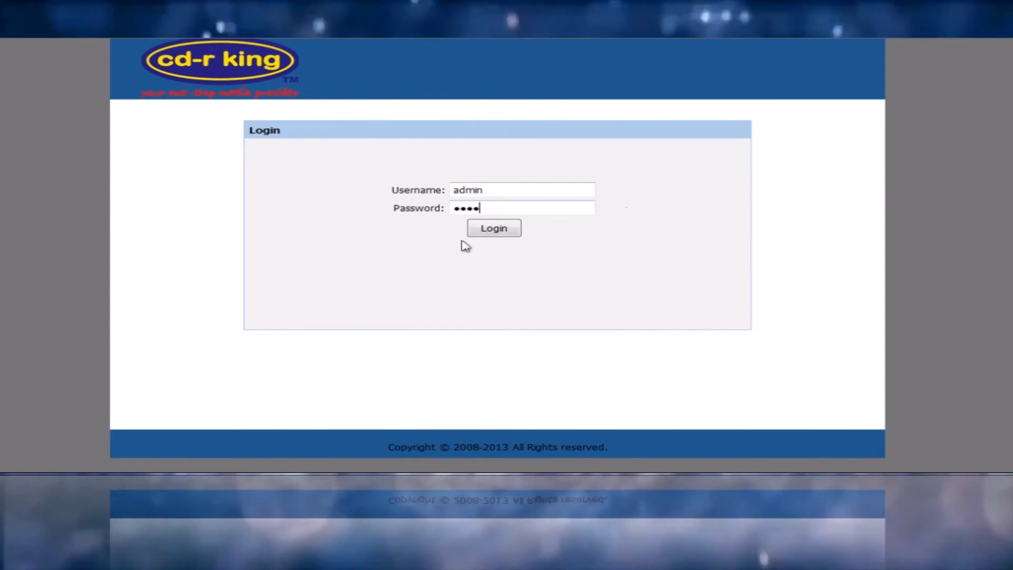
{"action": "type", "text": "n"}
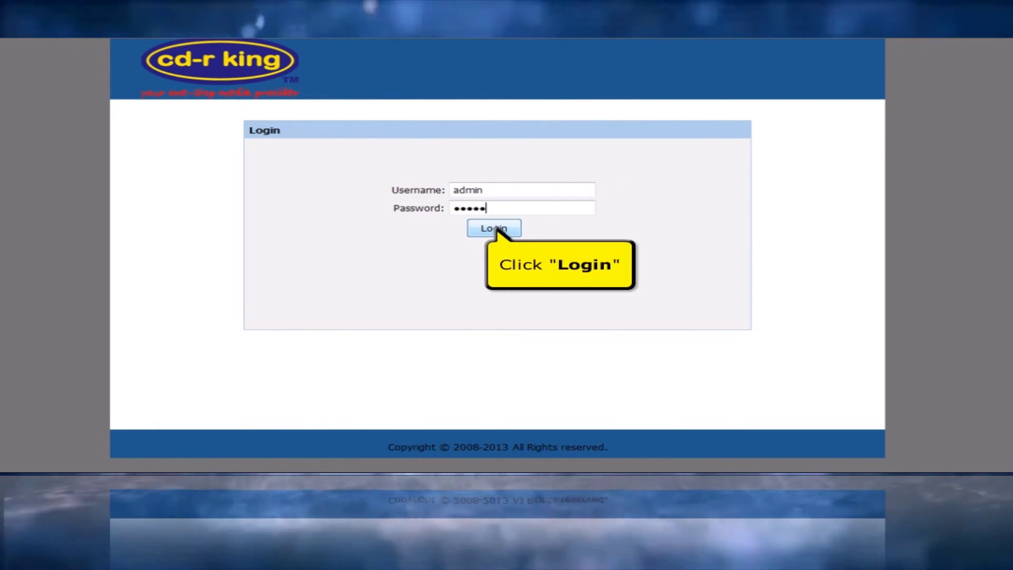
{"action": "left_click", "coordinate": [497, 230]}
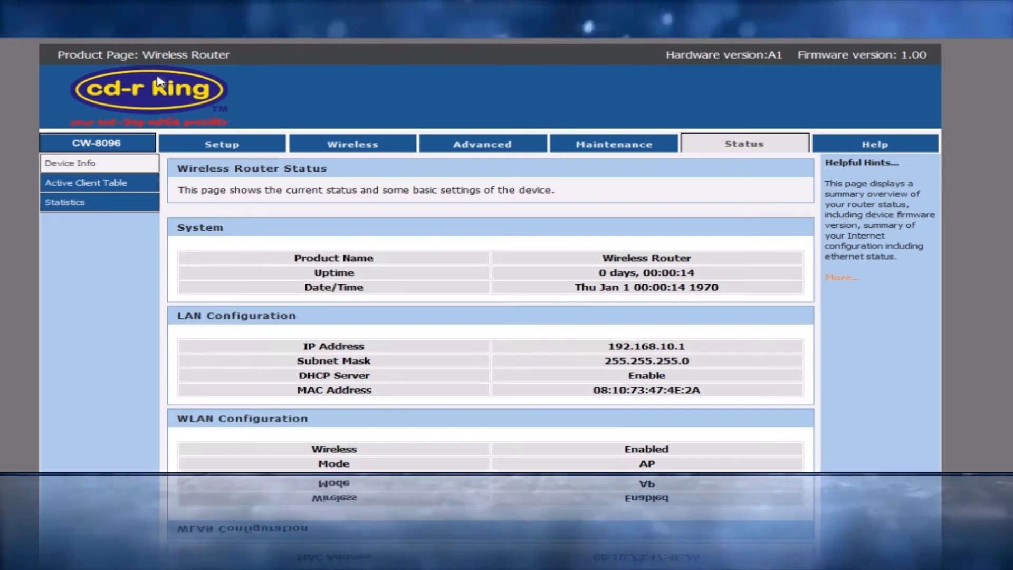
{"action": "scroll", "coordinate": [489, 254], "scroll_direction": "down", "scroll_amount": 5}
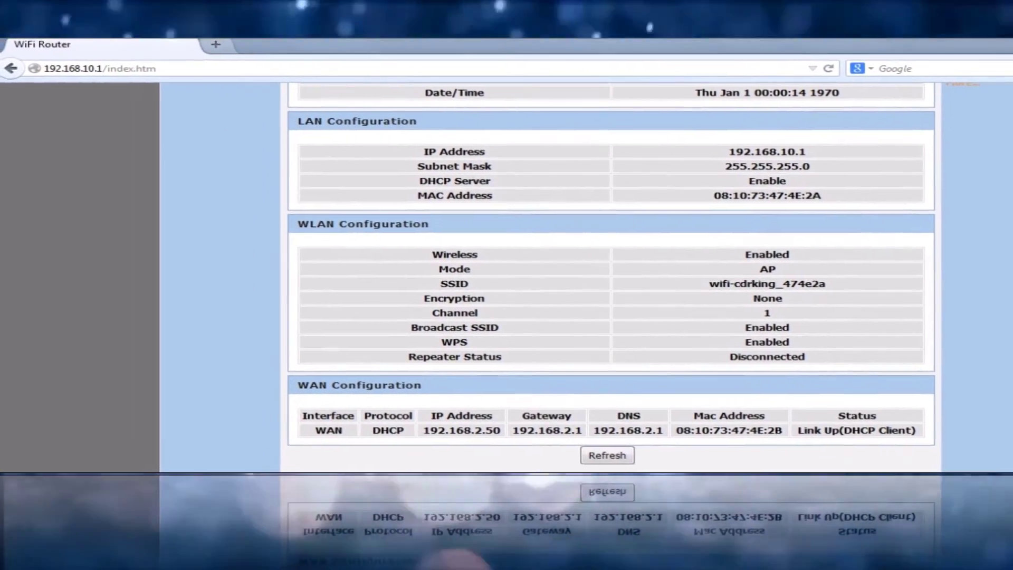
{"action": "left_click", "coordinate": [214, 44]}
{"action": "type", "text": "www"}
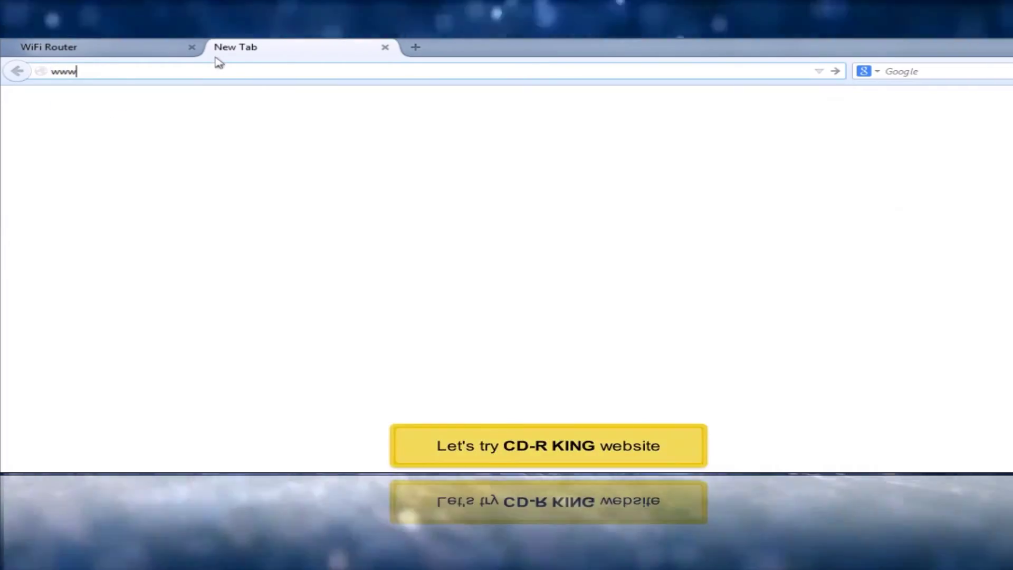